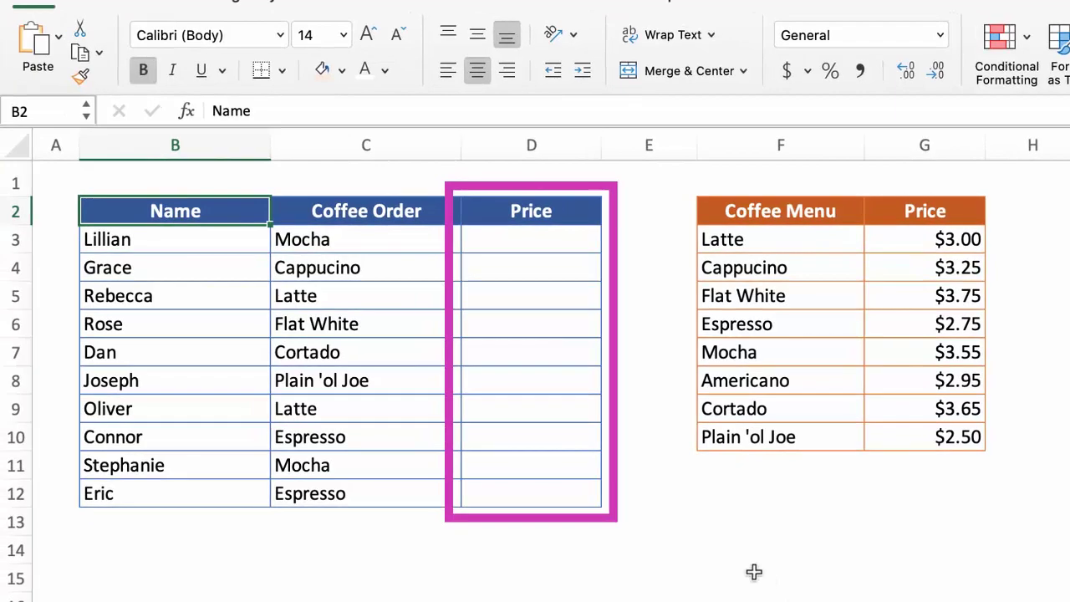
- Enter the menu prices $3.55 in D3 and $3.25 in D4 by hand, and clear both cells
{"action": "left_click", "coordinate": [910, 351]}
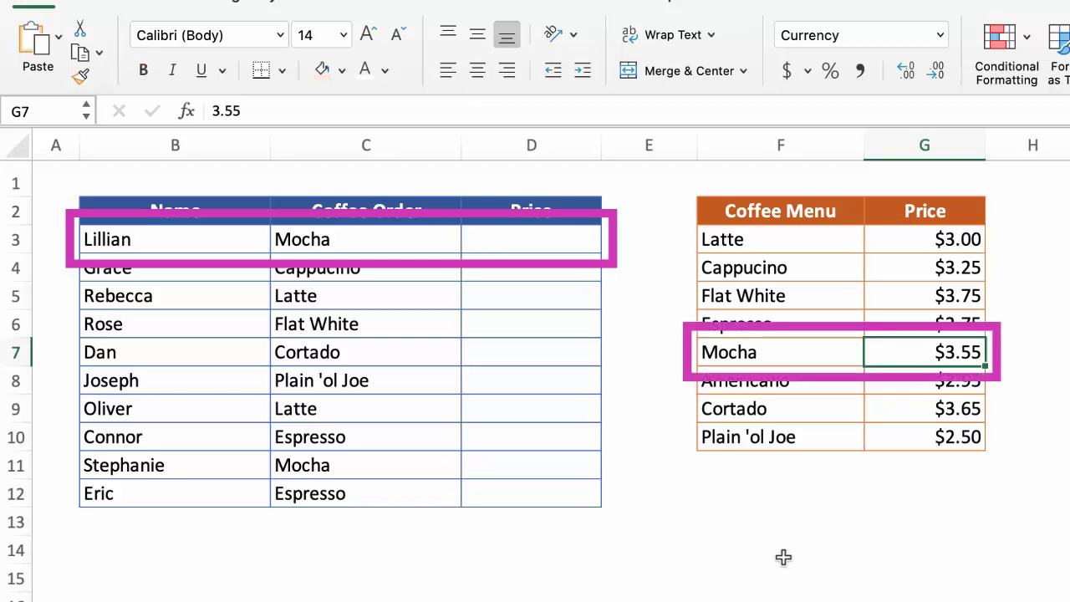
{"action": "left_click", "coordinate": [510, 236]}
{"action": "type", "text": "$3.55"}
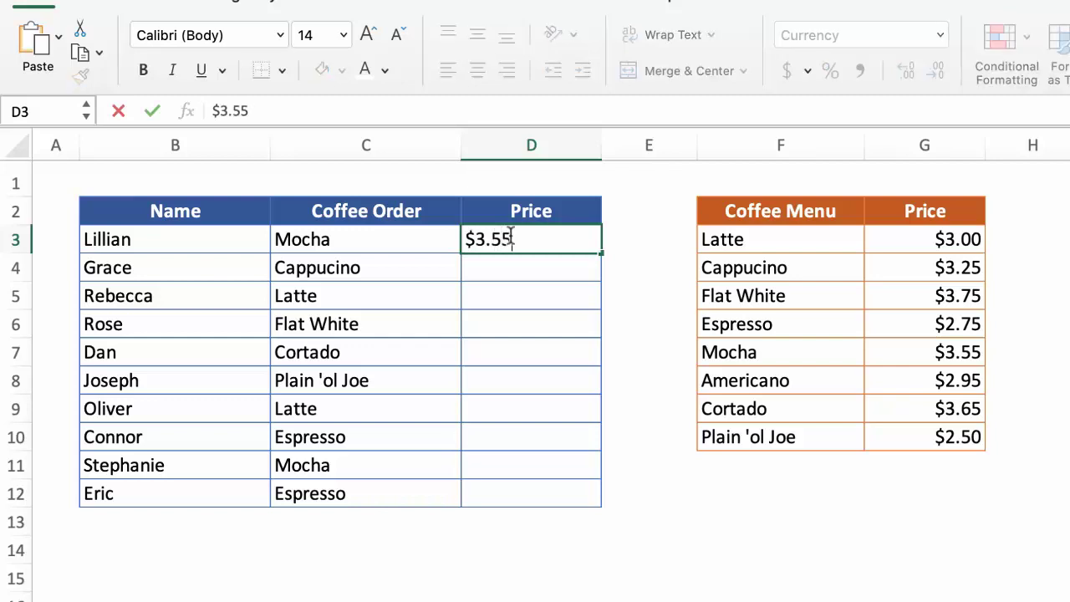
{"action": "key", "text": "Return"}
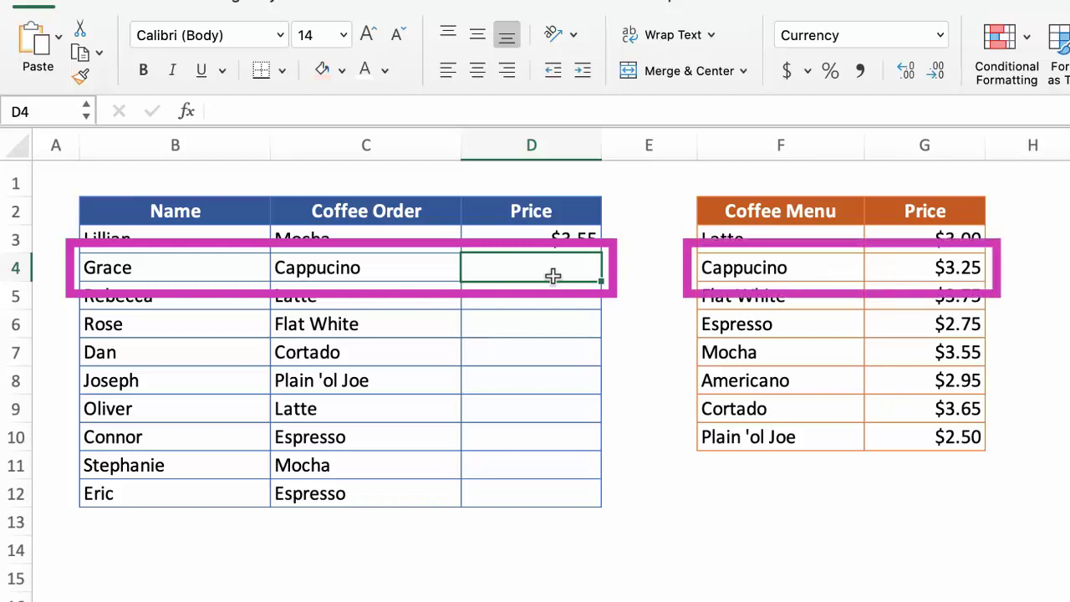
{"action": "type", "text": "$3.25"}
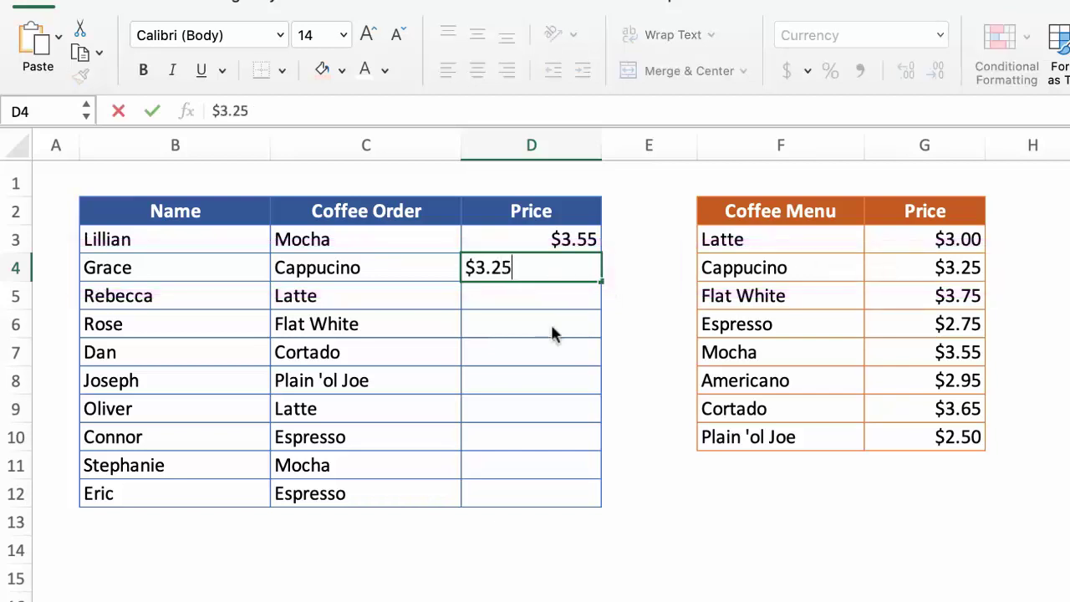
{"action": "key", "text": "Return"}
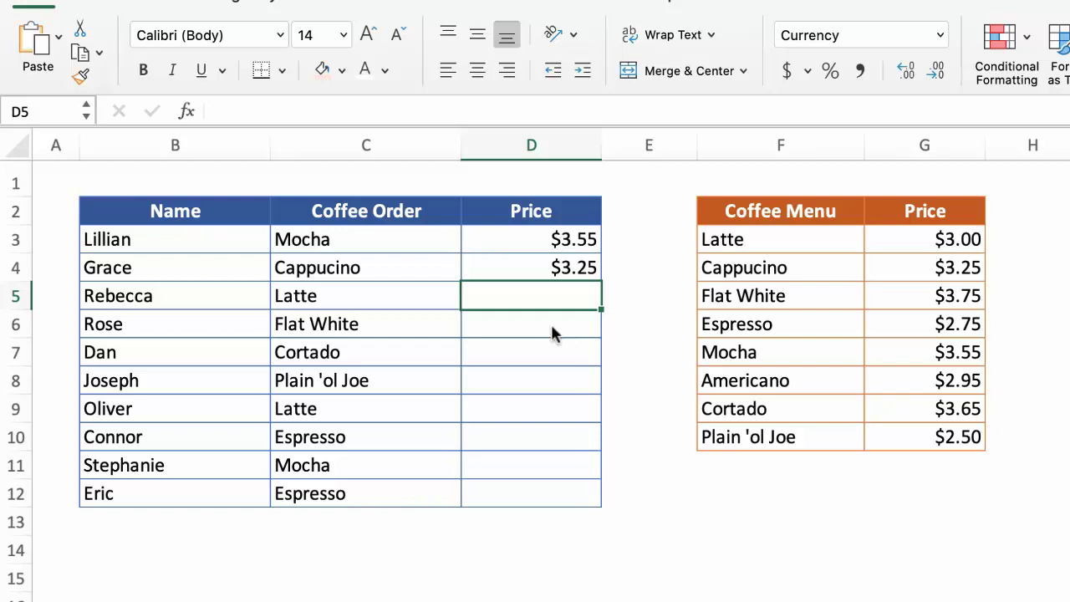
{"action": "left_click_drag", "start_coordinate": [535, 239], "coordinate": [535, 276]}
{"action": "key", "text": "Delete"}
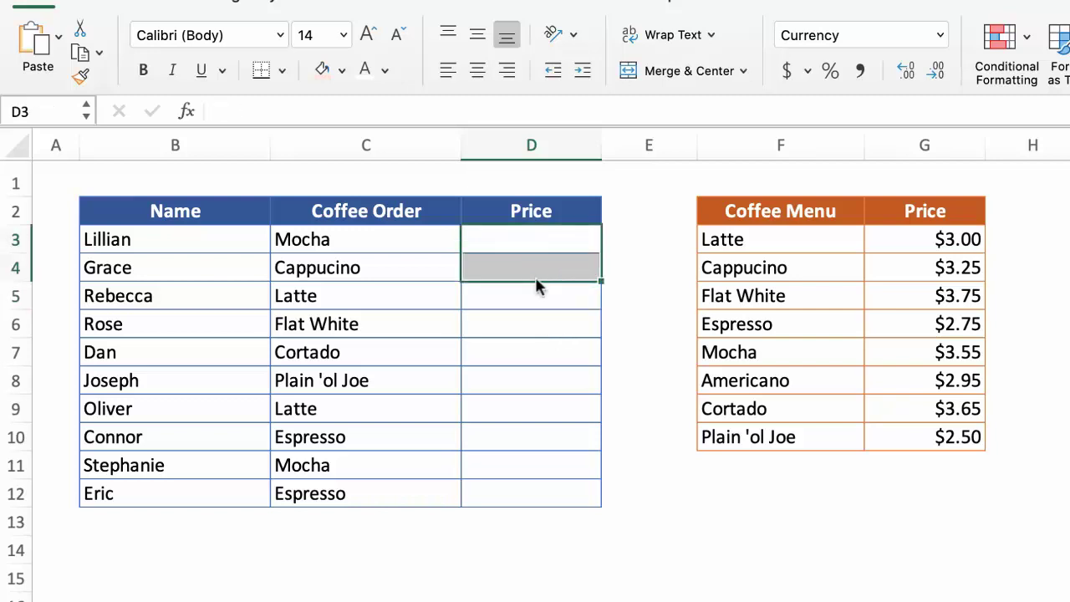
- Enter the formula =VLOOKUP(C3,$F$3:$G$10,2,FALSE) in D3 to look up the price of the first coffee order
{"action": "left_click", "coordinate": [541, 244]}
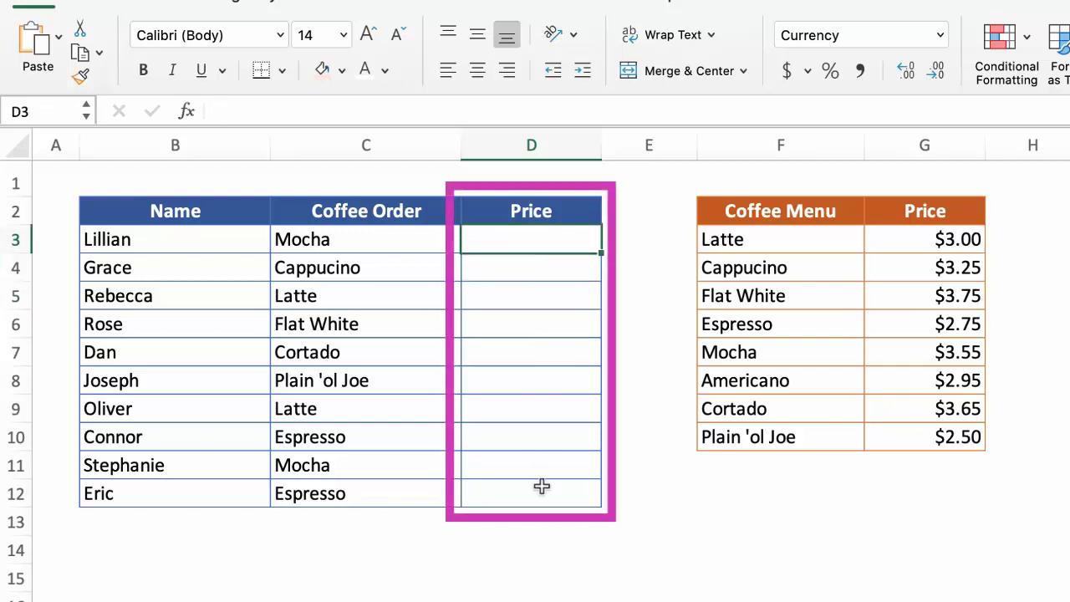
{"action": "left_click", "coordinate": [237, 109]}
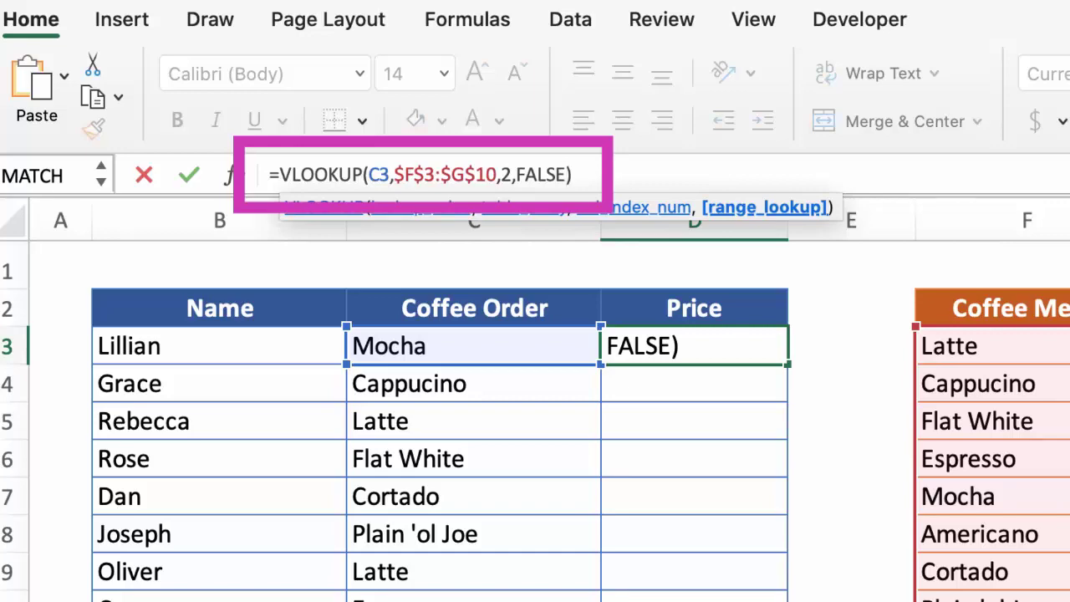
{"action": "left_click", "coordinate": [572, 175]}
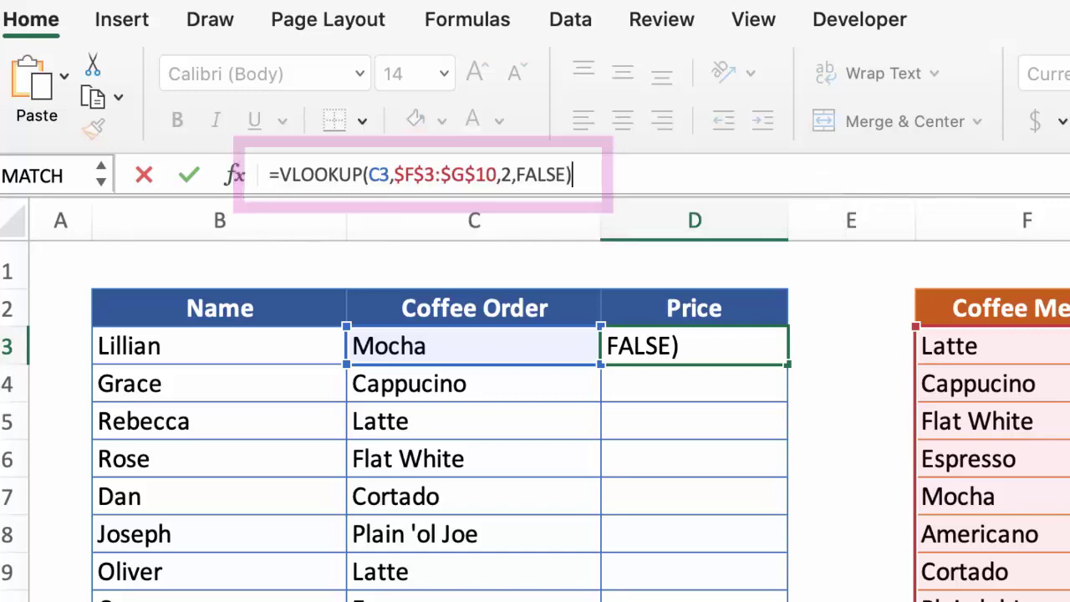
{"action": "key", "text": "Return"}
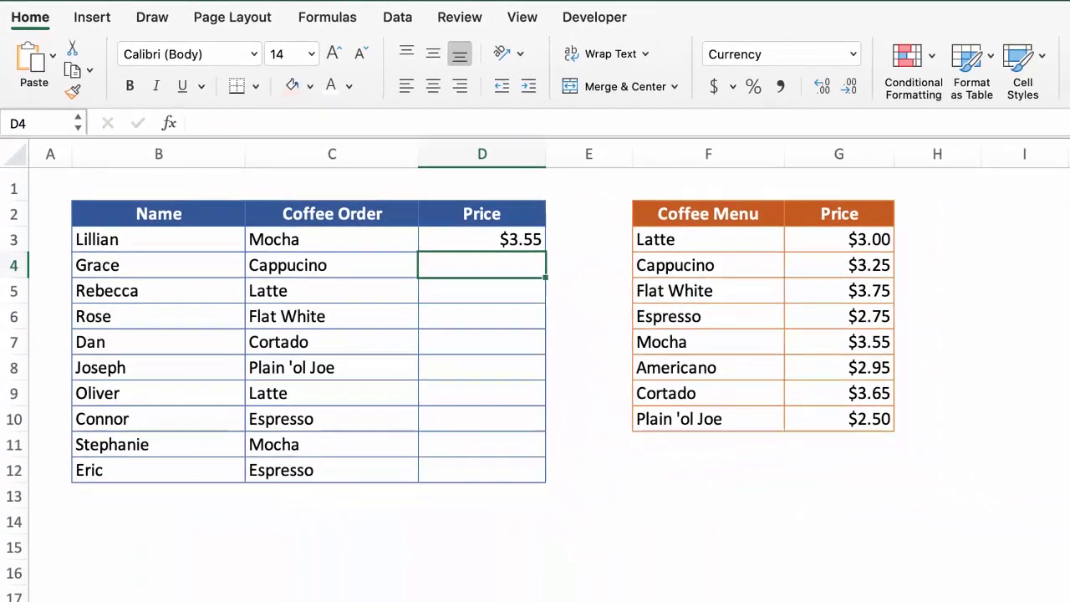
- Fill the D3 lookup formula down the Price column through D12
{"action": "left_click", "coordinate": [481, 237]}
{"action": "left_click_drag", "start_coordinate": [544, 247], "coordinate": [543, 490]}
{"action": "left_click", "coordinate": [617, 526]}
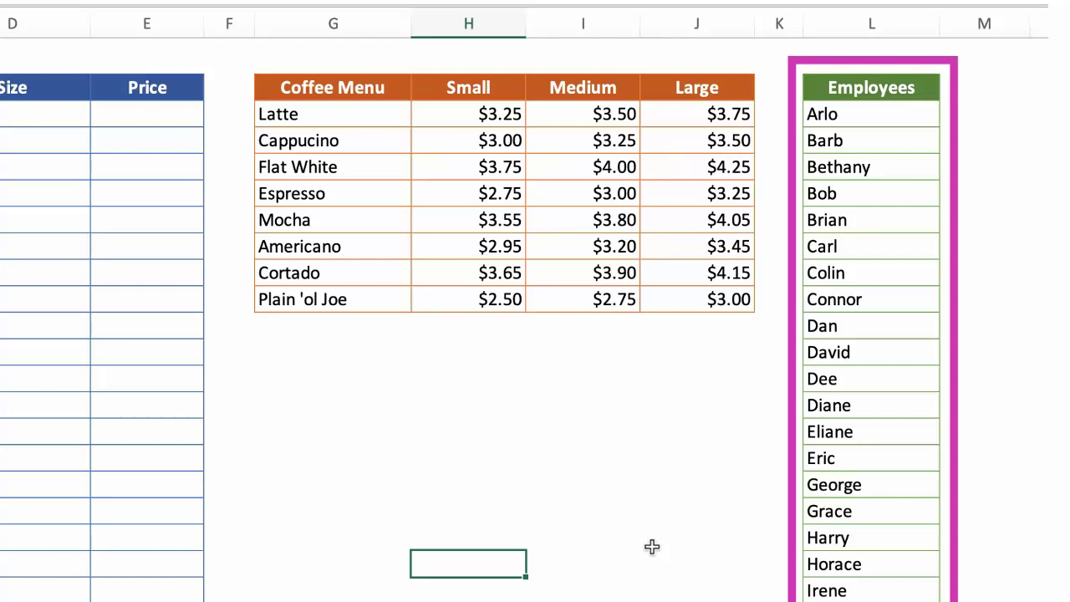
- Examine the Employees list in column L and the name choices offered in cell B3
{"action": "scroll", "coordinate": [755, 471], "scroll_direction": "down", "scroll_amount": 3}
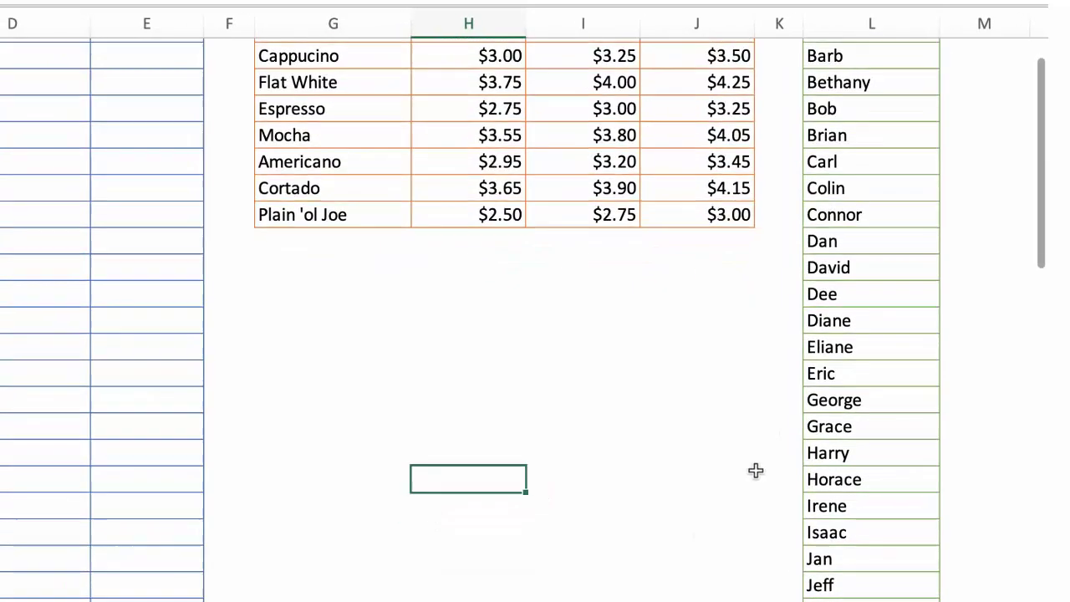
{"action": "scroll", "coordinate": [755, 471], "scroll_direction": "down", "scroll_amount": 9}
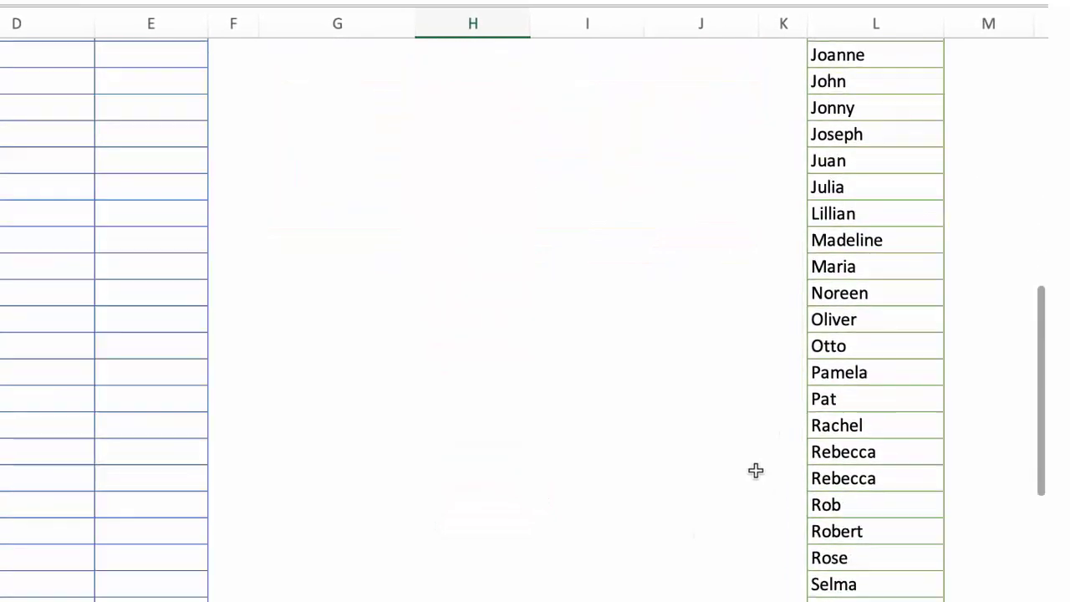
{"action": "scroll", "coordinate": [755, 471], "scroll_direction": "up", "scroll_amount": 8}
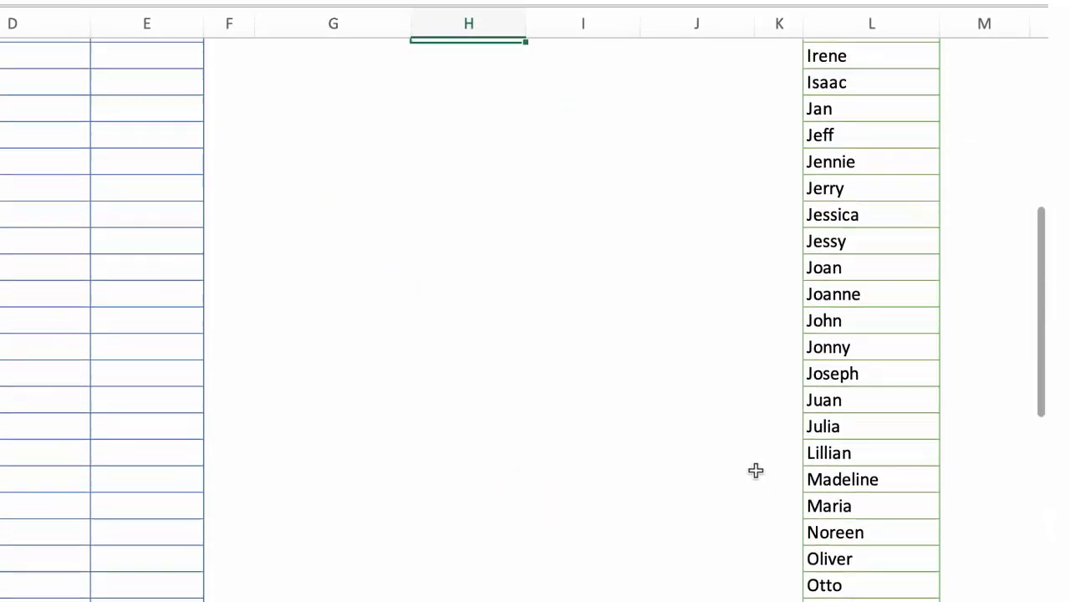
{"action": "scroll", "coordinate": [755, 471], "scroll_direction": "up", "scroll_amount": 4}
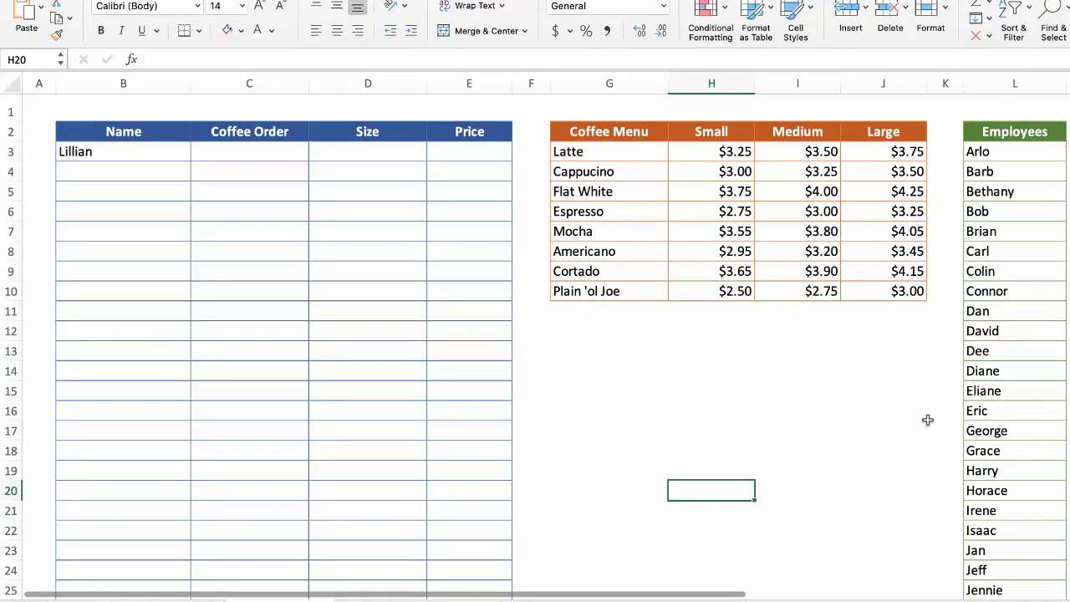
{"action": "left_click", "coordinate": [168, 156]}
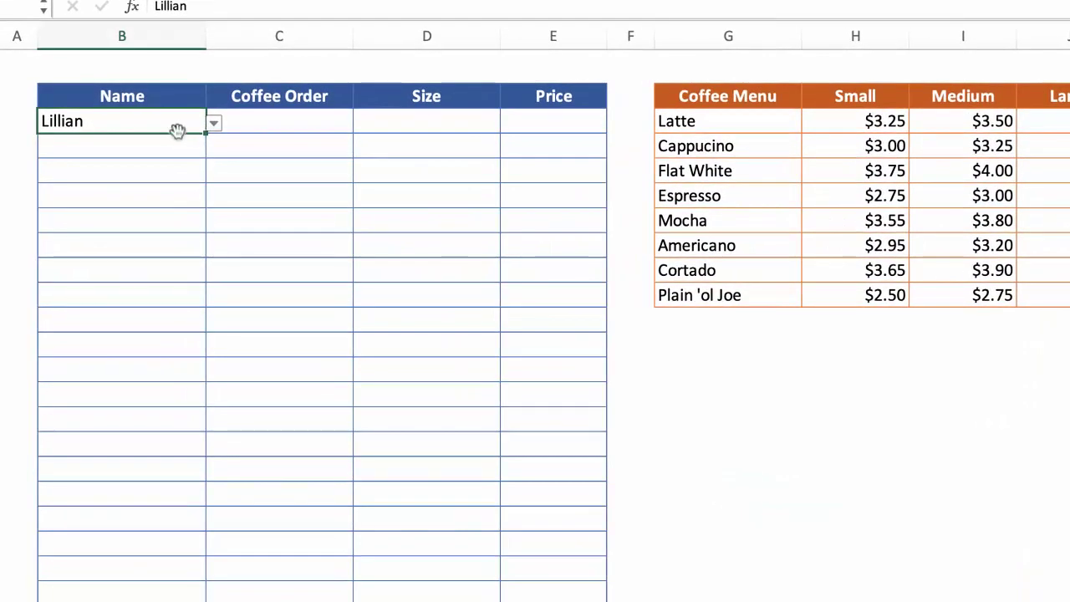
{"action": "left_click", "coordinate": [212, 128]}
{"action": "scroll", "coordinate": [96, 171], "scroll_direction": "down", "scroll_amount": 4}
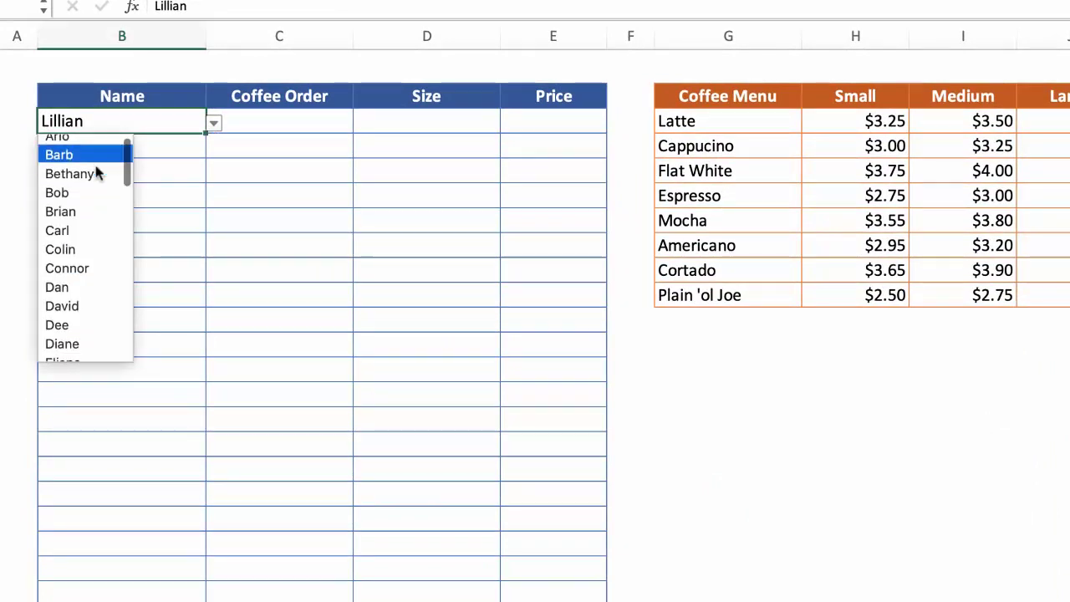
{"action": "scroll", "coordinate": [95, 171], "scroll_direction": "down", "scroll_amount": 3}
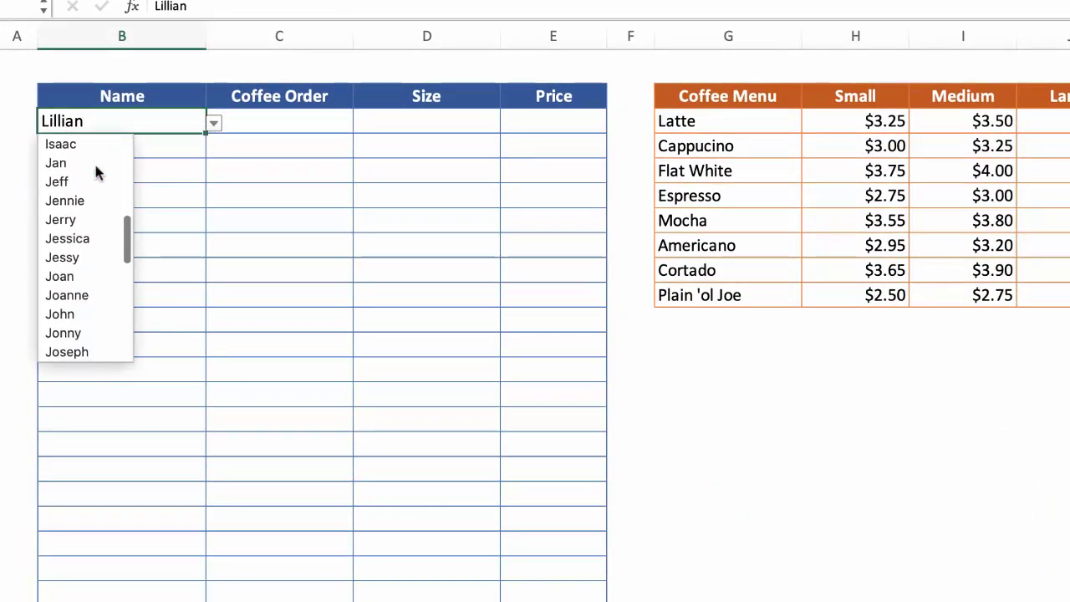
{"action": "scroll", "coordinate": [95, 171], "scroll_direction": "up", "scroll_amount": 6}
{"action": "scroll", "coordinate": [95, 171], "scroll_direction": "up", "scroll_amount": 3}
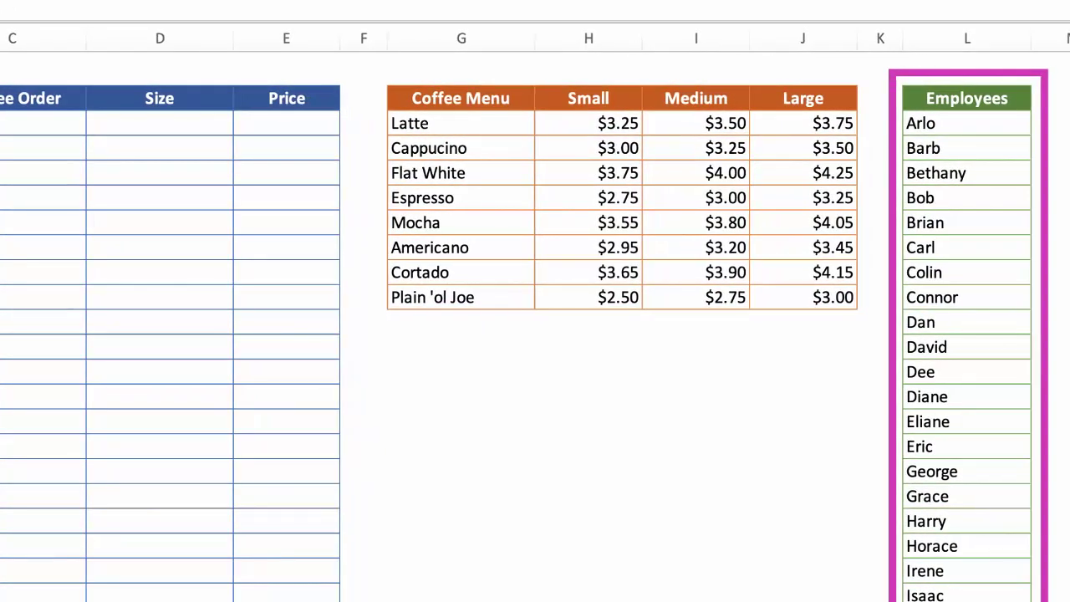
- Examine the coffee choices offered in C3 and the size choices offered in D3
{"action": "left_click", "coordinate": [288, 120]}
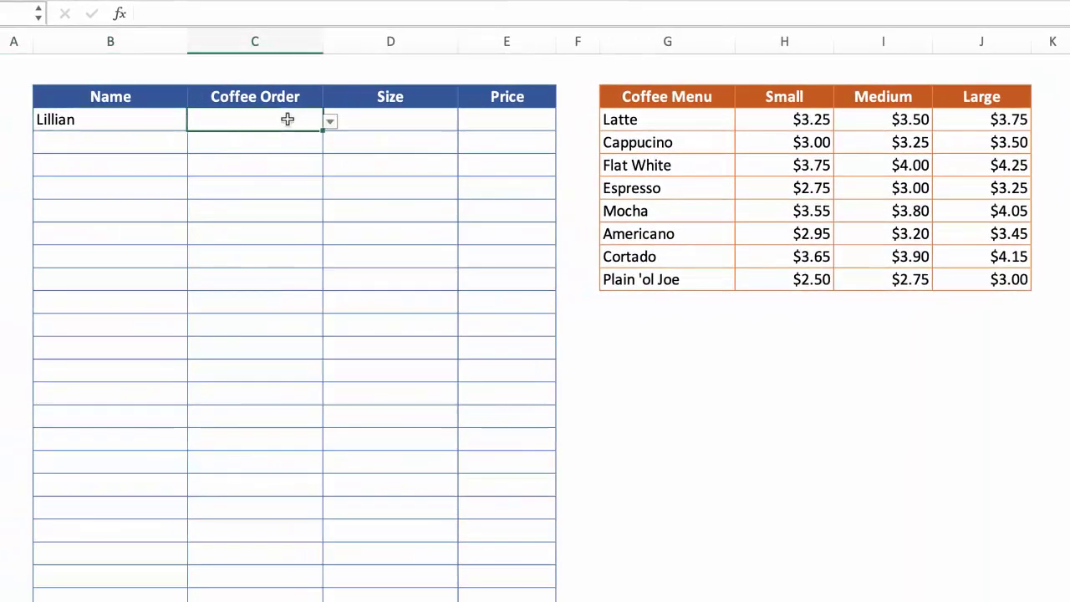
{"action": "left_click", "coordinate": [330, 122]}
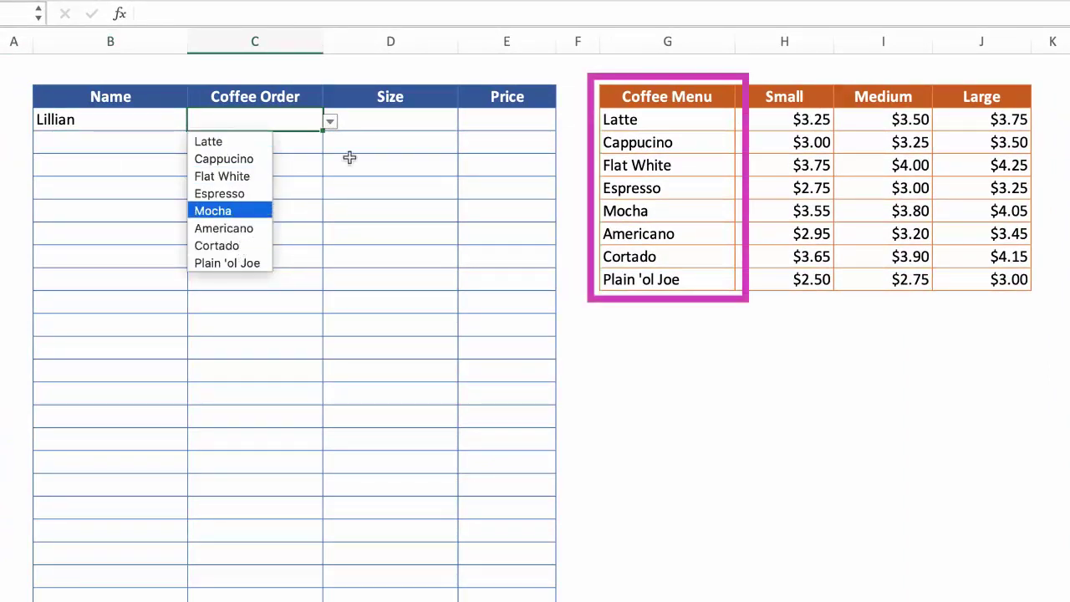
{"action": "left_click", "coordinate": [407, 122]}
{"action": "left_click", "coordinate": [420, 117]}
{"action": "left_click", "coordinate": [464, 122]}
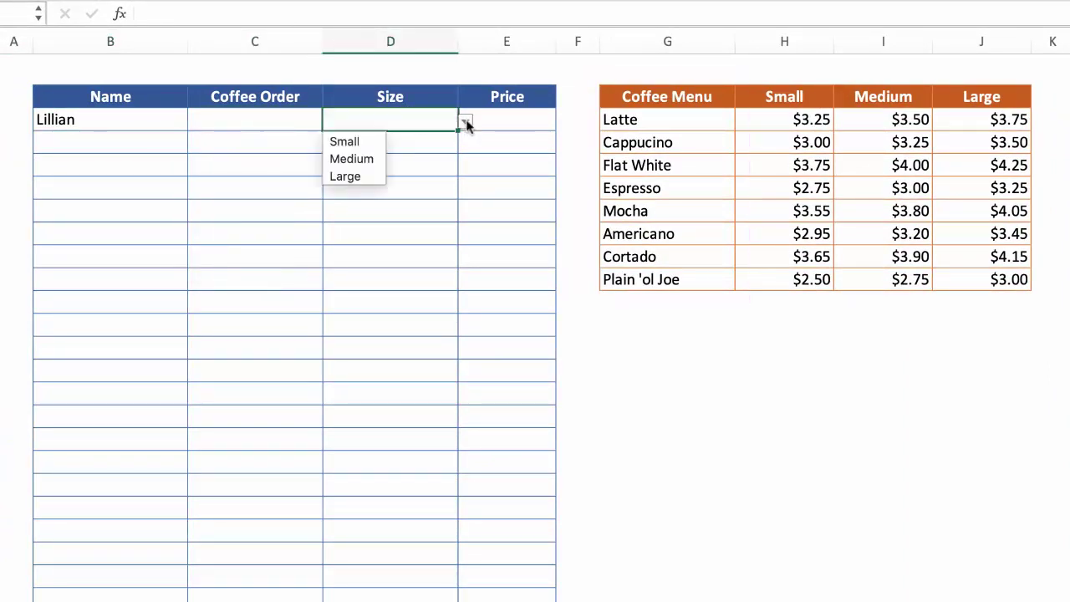
{"action": "left_click", "coordinate": [621, 327]}
- Choose Americano as the coffee order in C3 and Large as the size in D3
{"action": "left_click", "coordinate": [318, 122]}
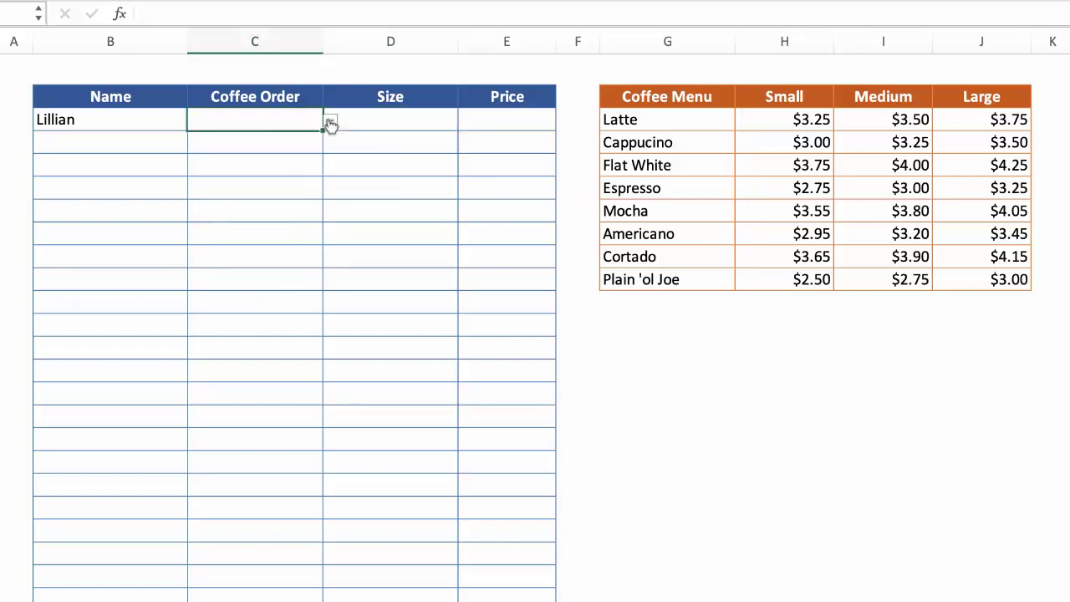
{"action": "left_click", "coordinate": [330, 122]}
{"action": "left_click", "coordinate": [241, 229]}
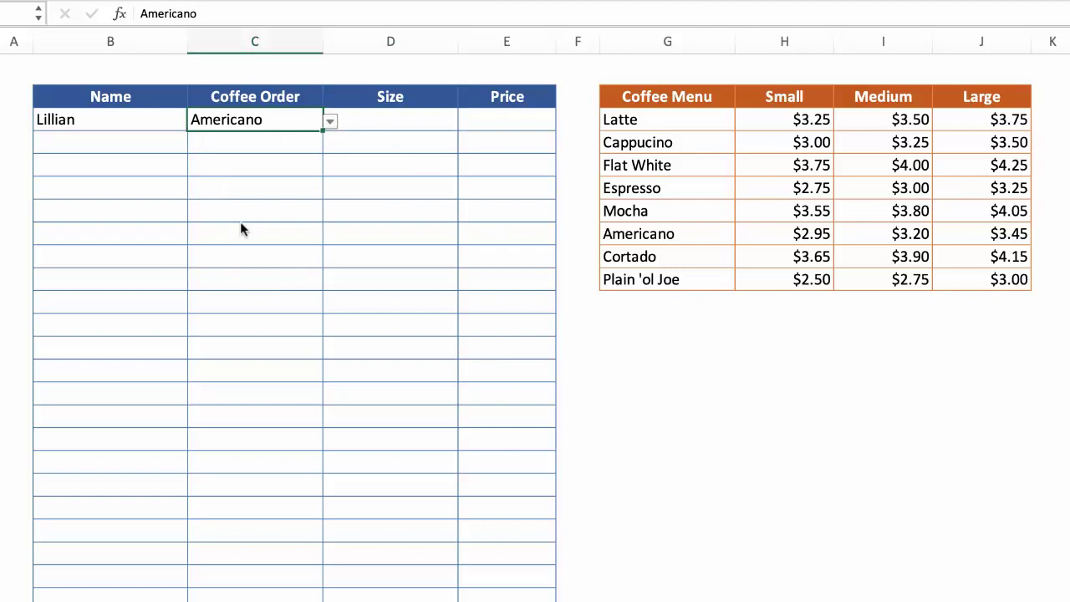
{"action": "left_click", "coordinate": [379, 119]}
{"action": "left_click", "coordinate": [464, 122]}
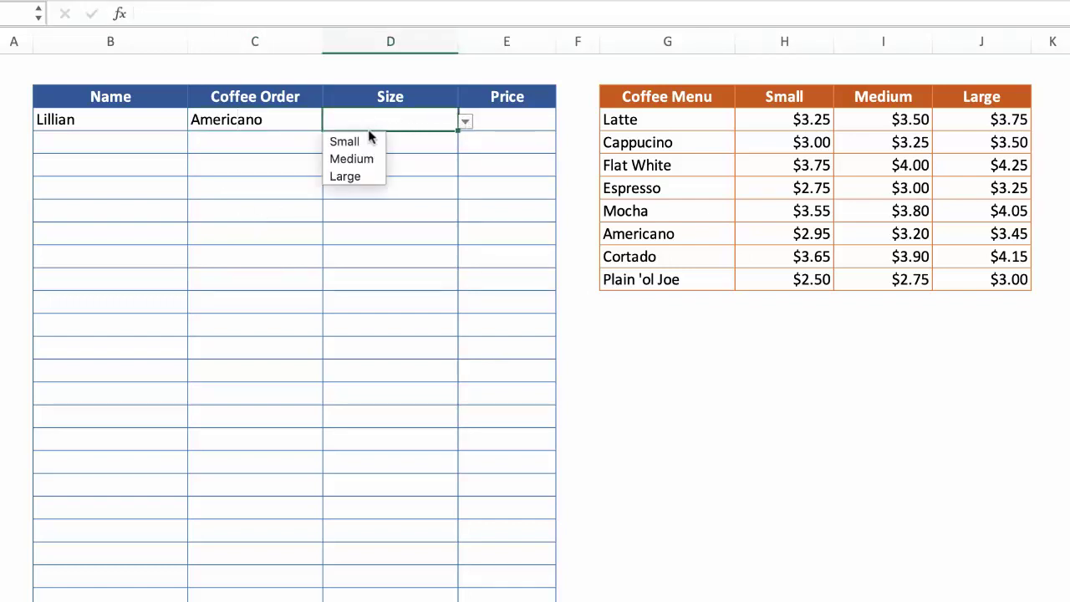
{"action": "left_click", "coordinate": [356, 175]}
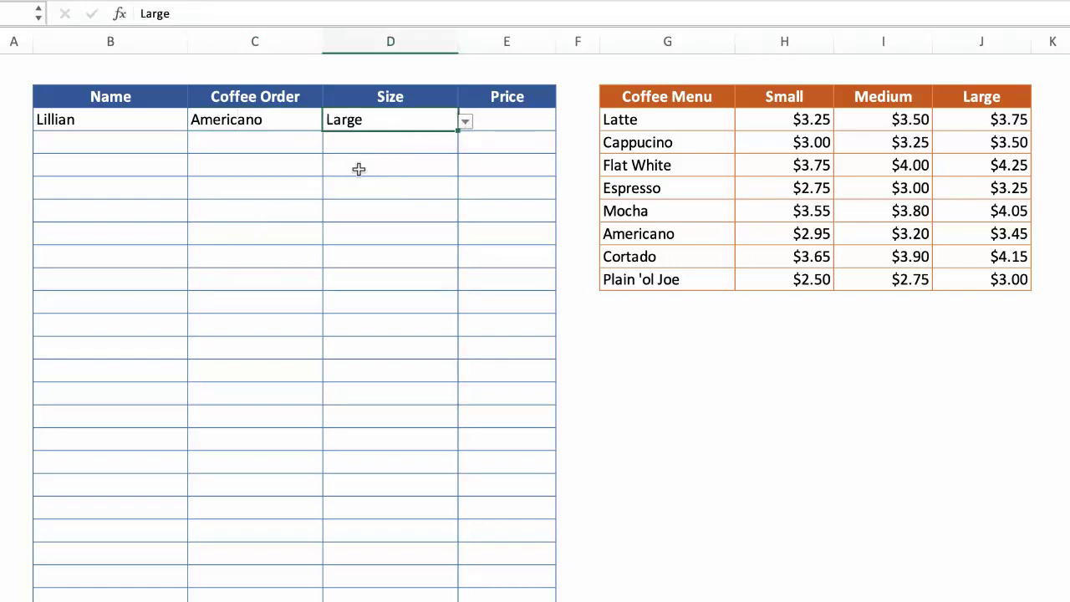
- Enter the formula =VLOOKUP(C3,$G$3:$J$10,MATCH(D3,$G$2:$J$2,0),FALSE) in E3 to look up the price by coffee and size
{"action": "left_click", "coordinate": [510, 121]}
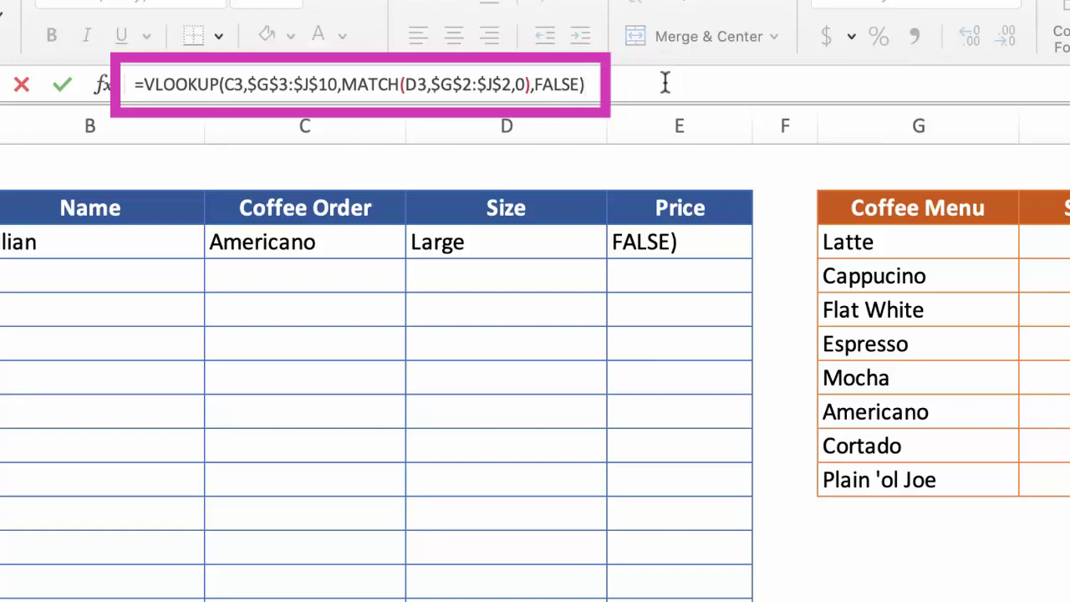
{"action": "key", "text": "Return"}
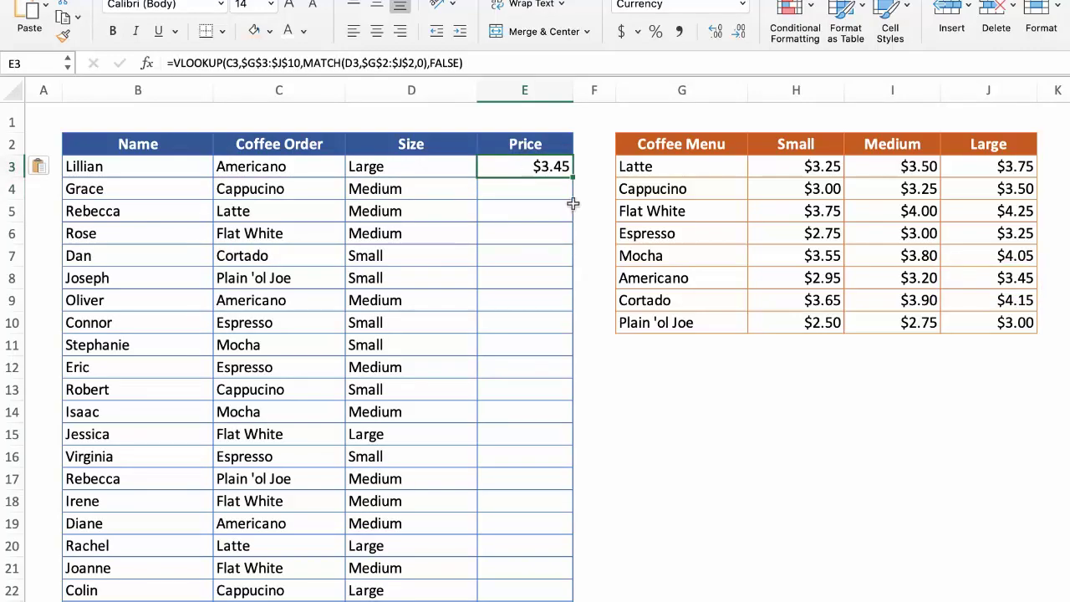
- Fill the E3 price formula down the Price column through E56
{"action": "left_click_drag", "start_coordinate": [574, 178], "coordinate": [572, 581]}
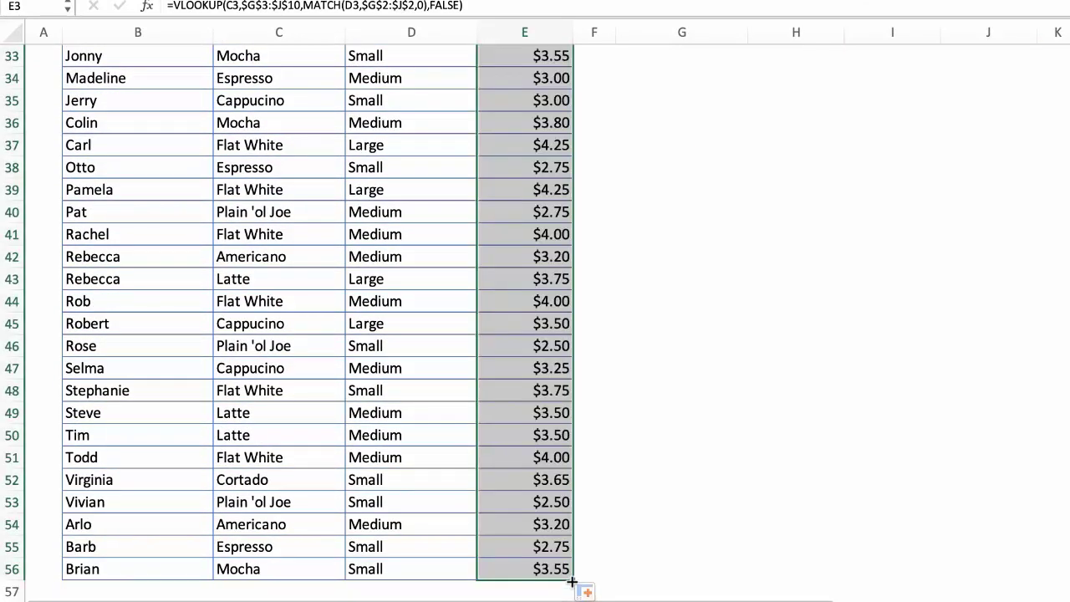
{"action": "scroll", "coordinate": [669, 410], "scroll_direction": "up", "scroll_amount": 10}
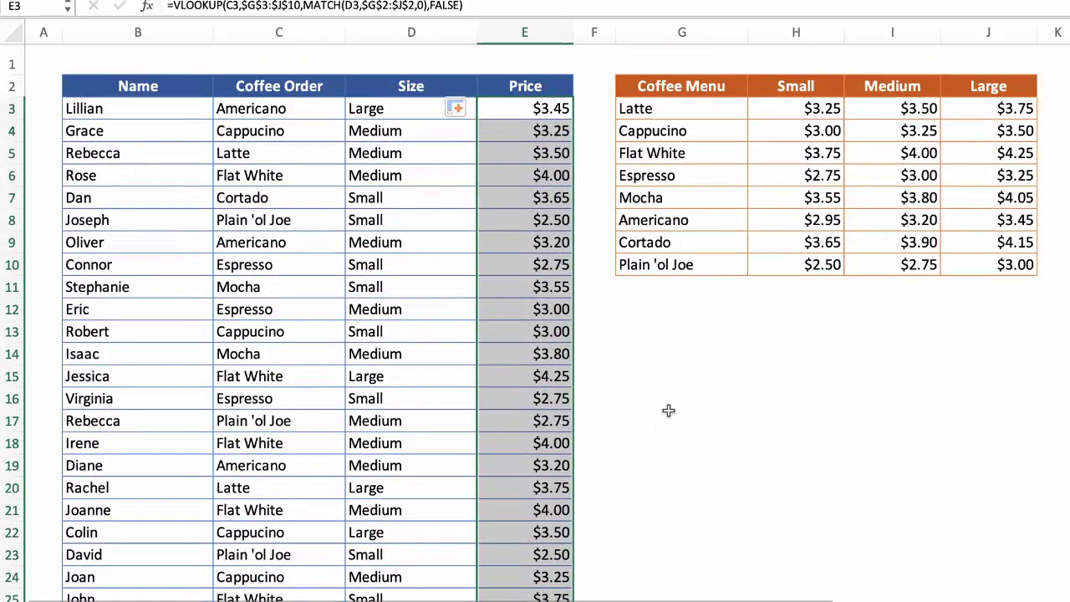
{"action": "left_click", "coordinate": [669, 410]}
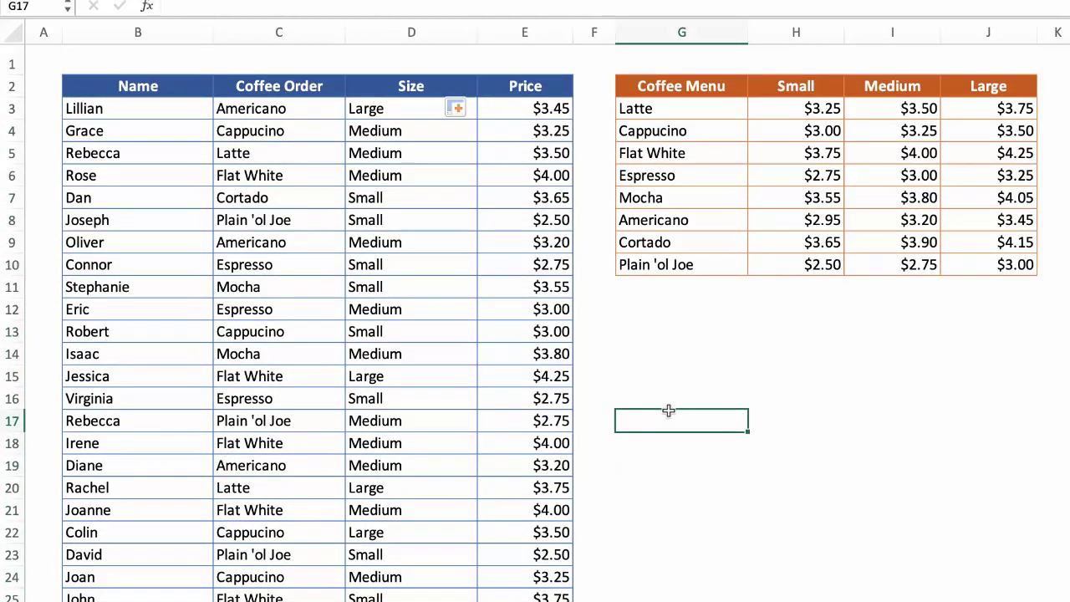